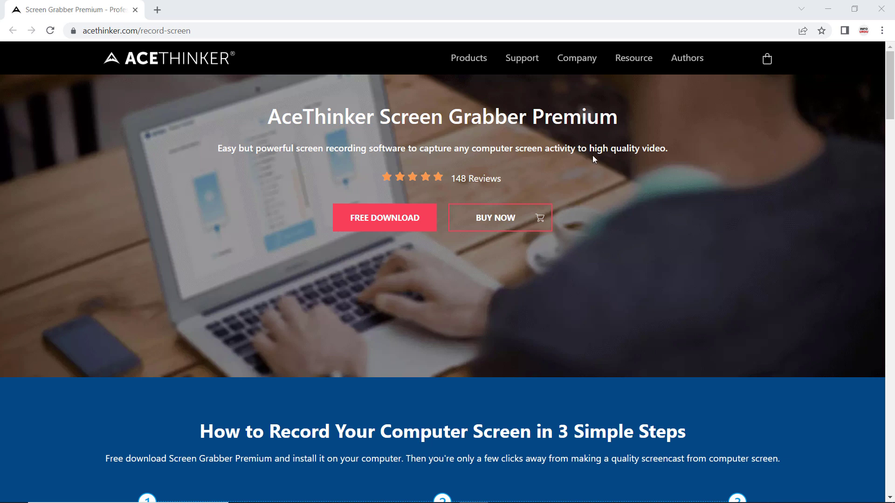
# - Read through the product page's three recording steps and its list of recording uses
pyautogui.scroll(-6, 650, 147)
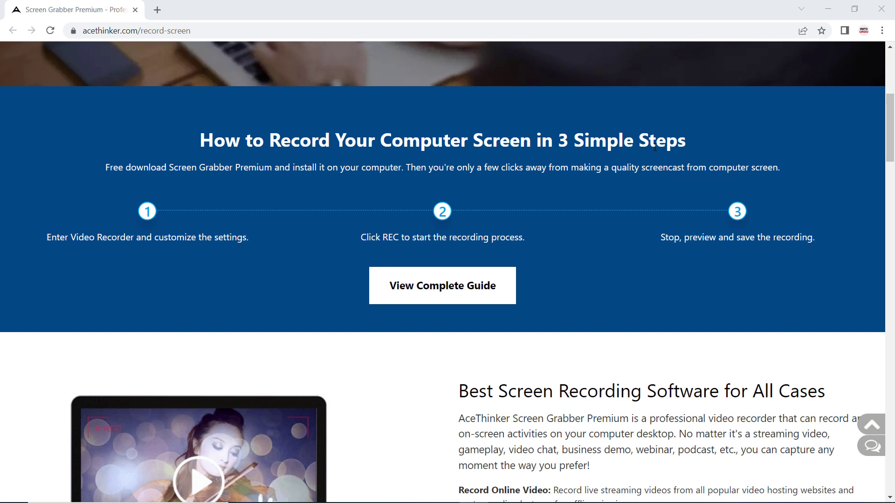
pyautogui.scroll(-1, 654, 147)
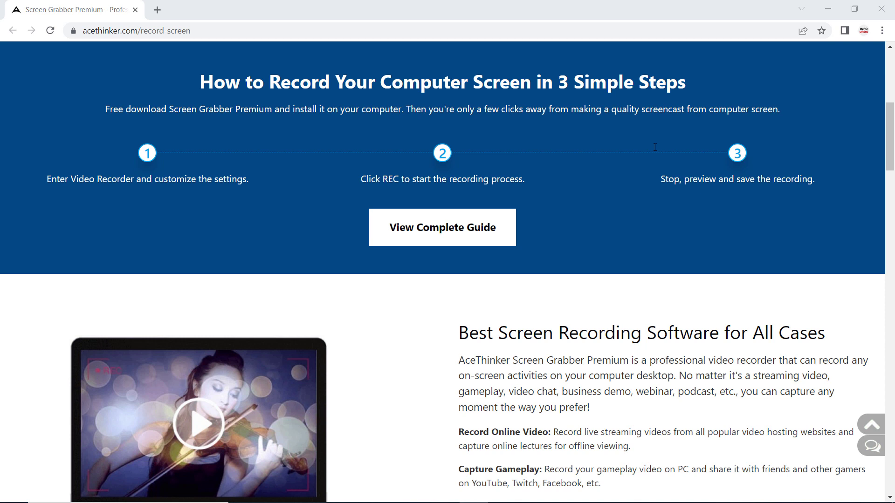
pyautogui.scroll(-2, 655, 148)
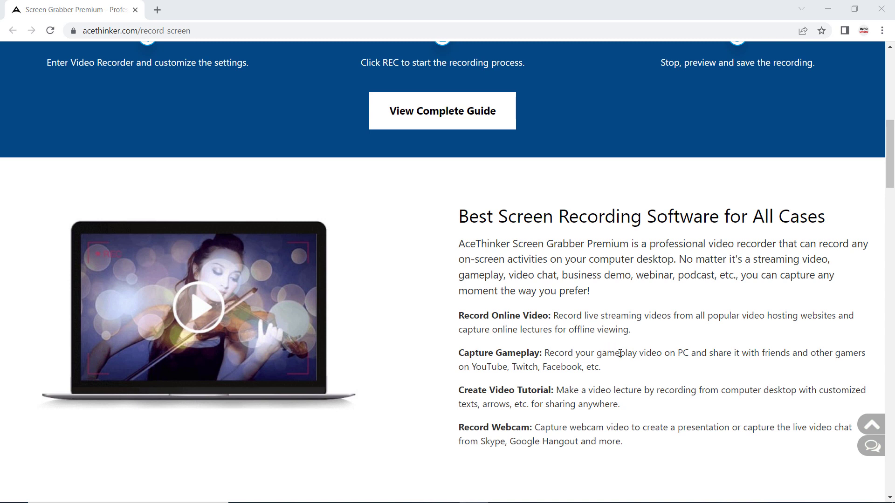
pyautogui.scroll(-2, 620, 354)
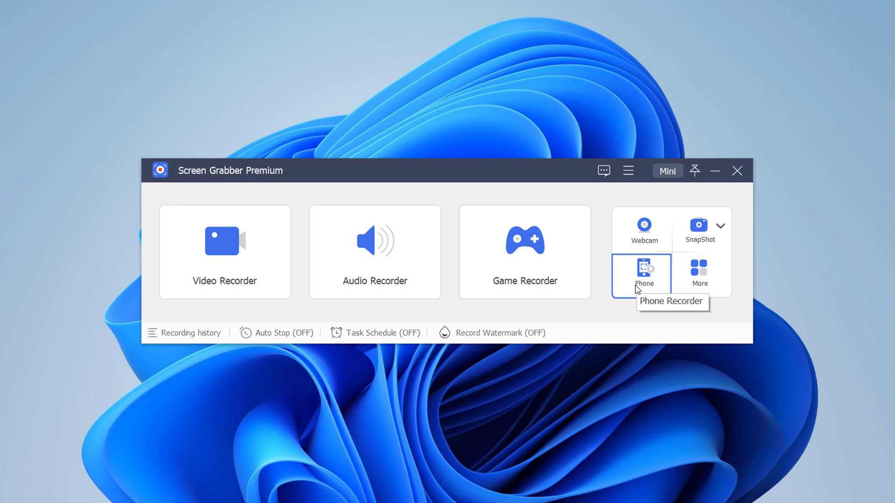
# - Look through the list of additional recorder types
pyautogui.click(699, 274)
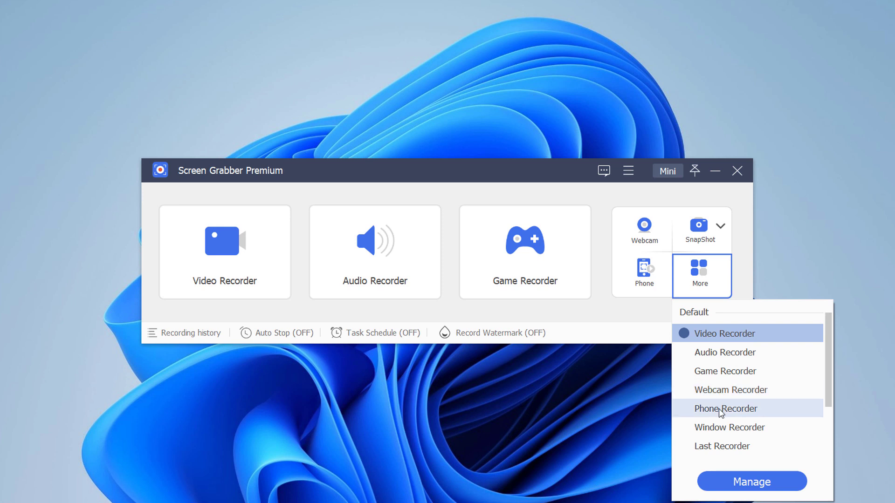
pyautogui.scroll(-2, 723, 448)
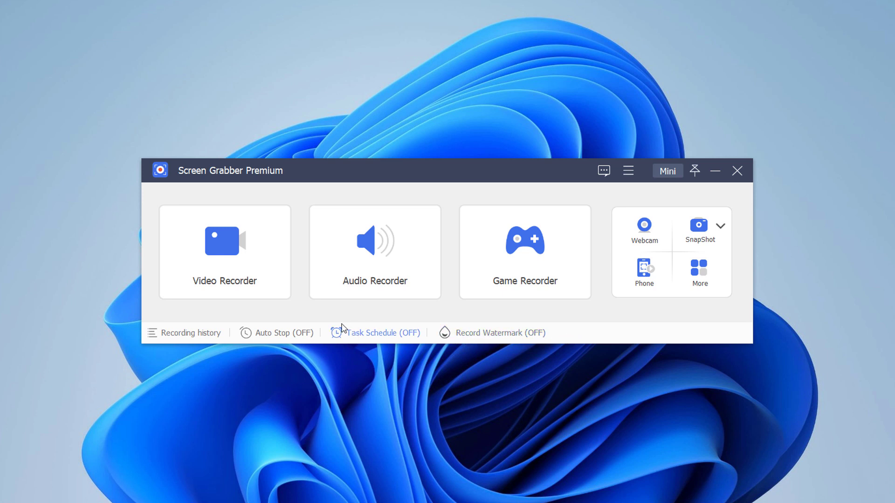
# - Open the Video Recorder and set the capture area to Full
pyautogui.click(253, 270)
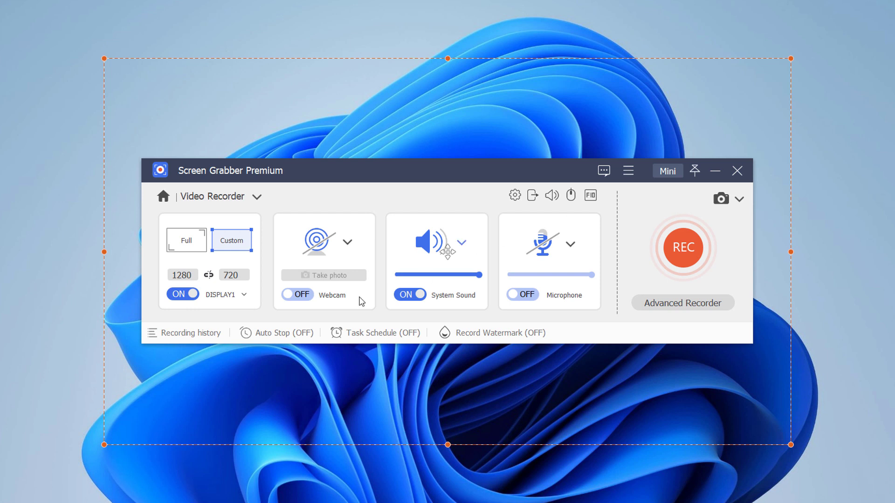
pyautogui.click(181, 241)
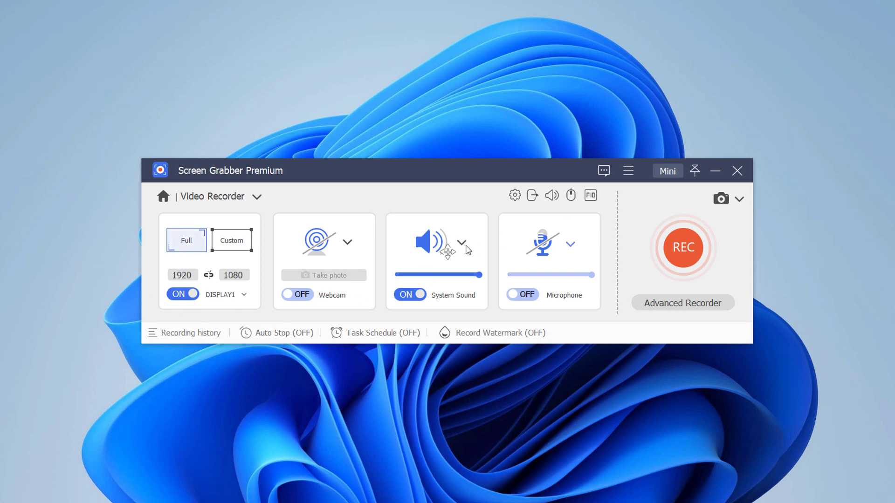
# - Toggle display capture off and back on, and the webcam on and back off
pyautogui.click(188, 295)
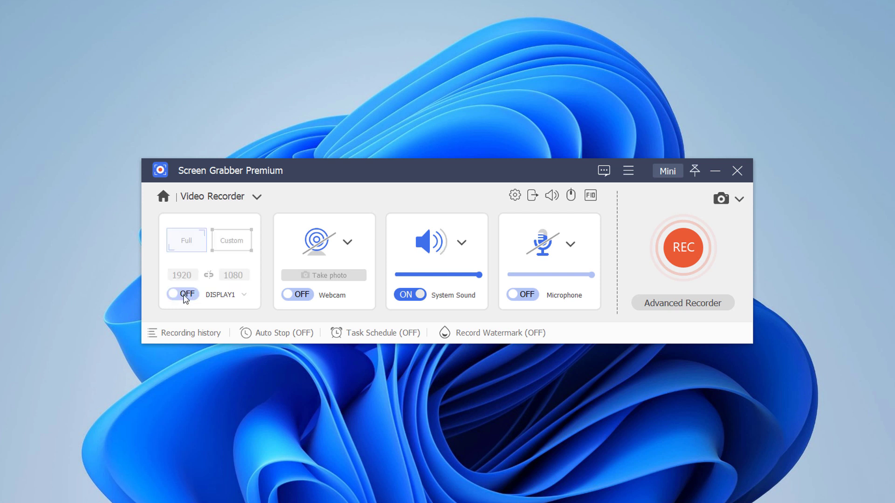
pyautogui.click(185, 295)
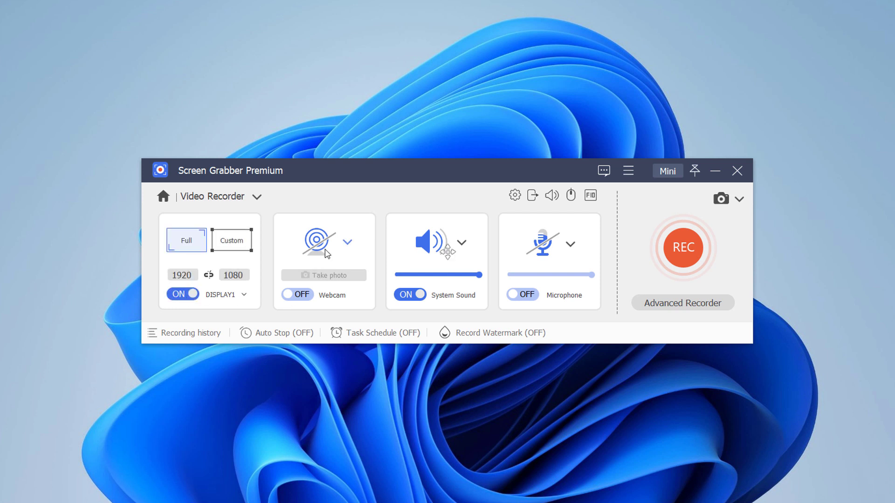
pyautogui.click(304, 299)
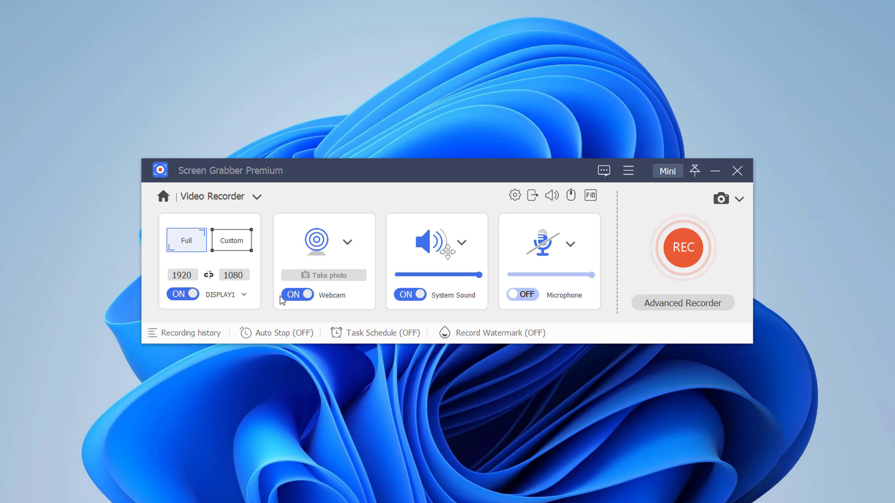
pyautogui.click(285, 296)
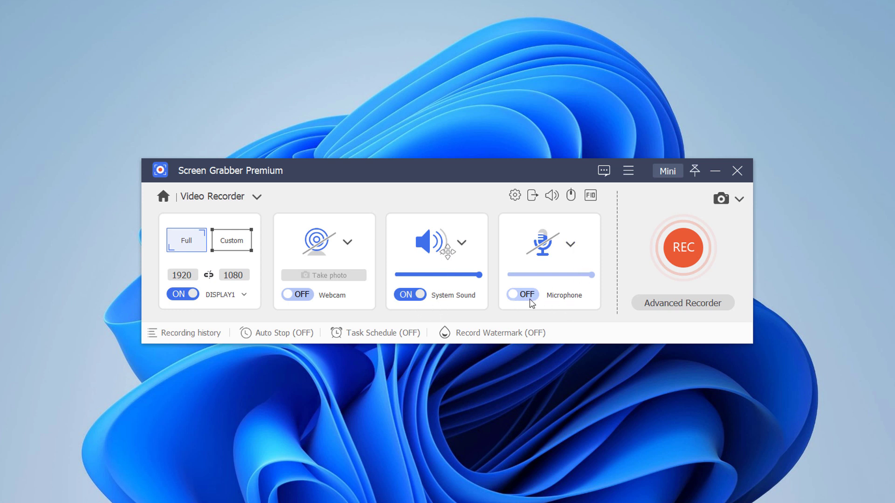
# - In the recorder's preferences, disable the beep on start recording and set the screenshot format to JPG/JPEG
pyautogui.click(517, 199)
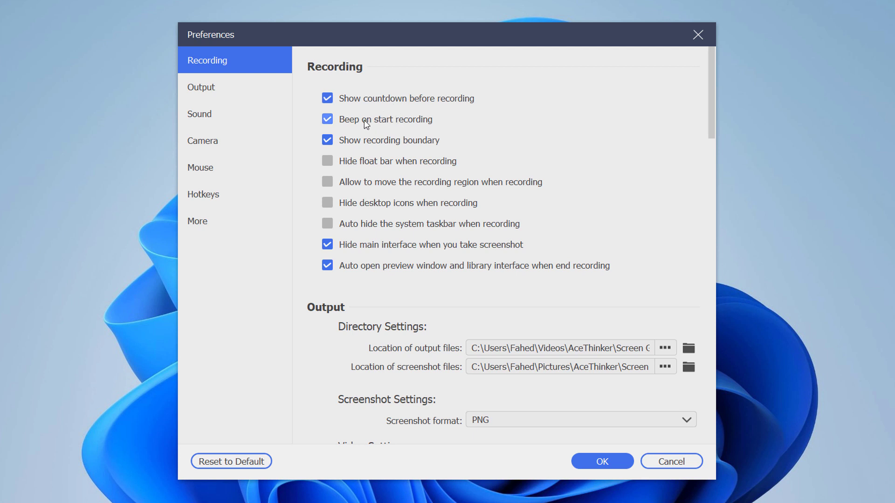
pyautogui.scroll(-1, 482, 322)
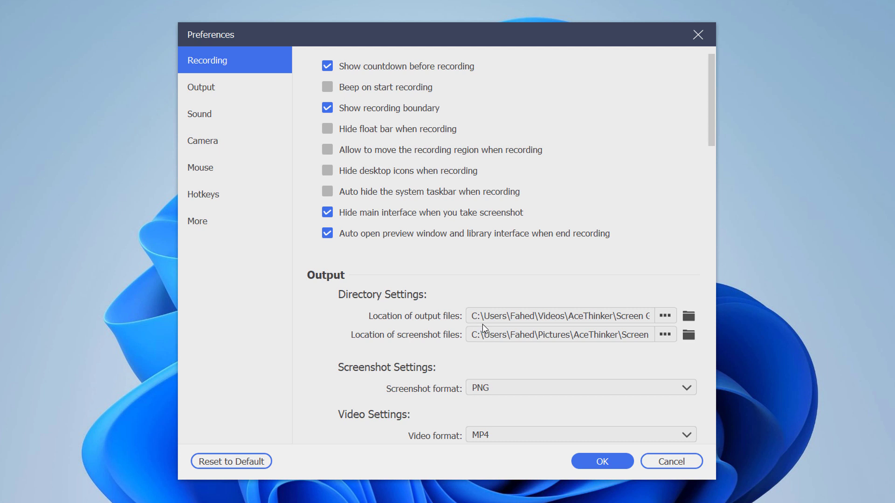
pyautogui.scroll(-1, 502, 381)
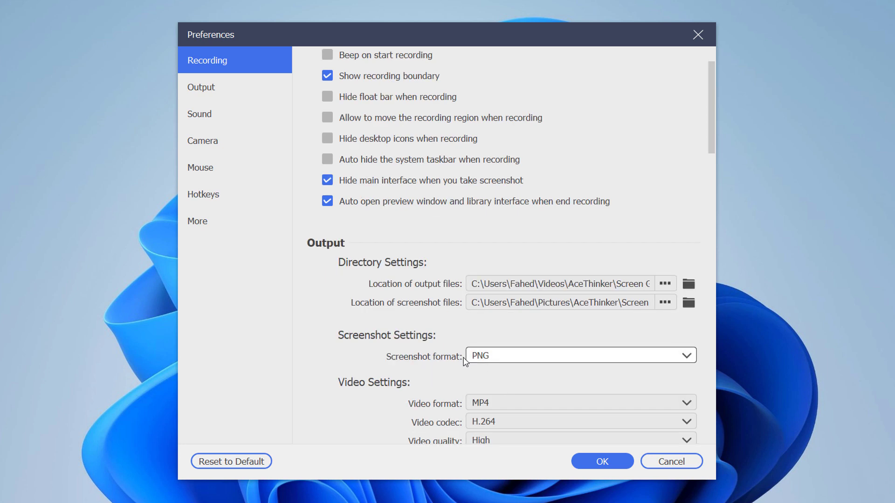
pyautogui.click(492, 354)
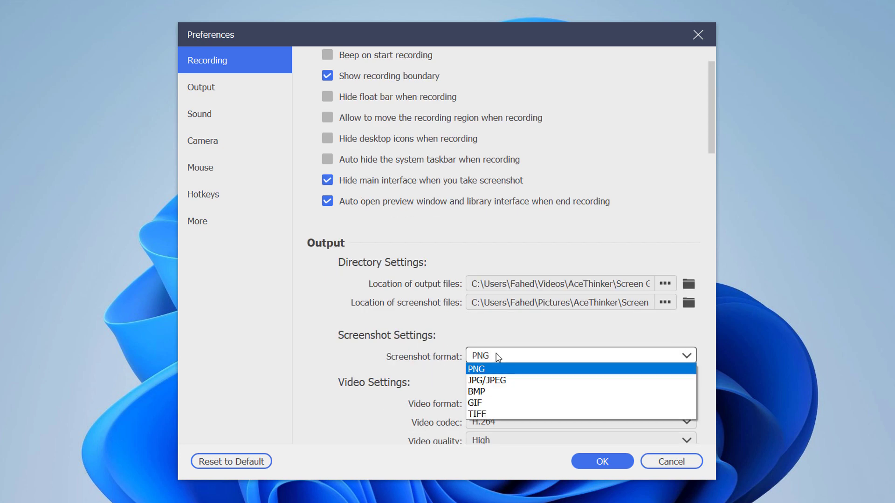
pyautogui.click(496, 382)
# - Choose High as the video quality in the video settings
pyautogui.scroll(-2, 466, 389)
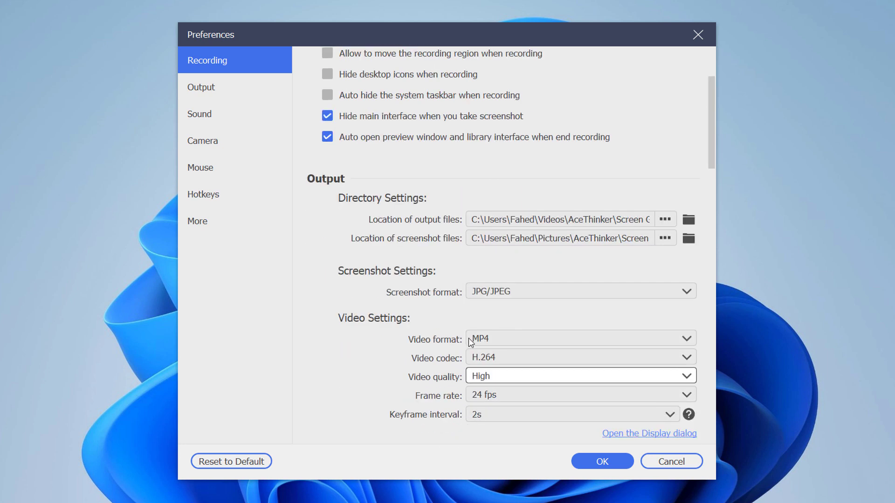
pyautogui.click(517, 376)
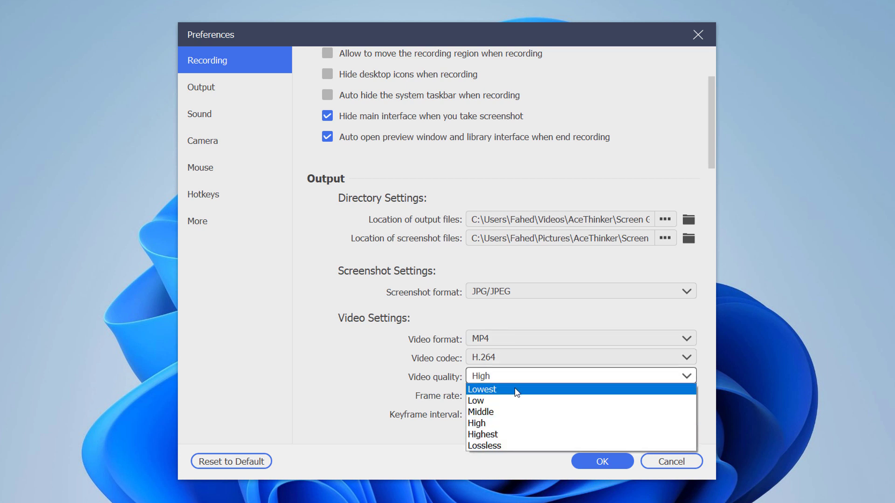
pyautogui.click(511, 423)
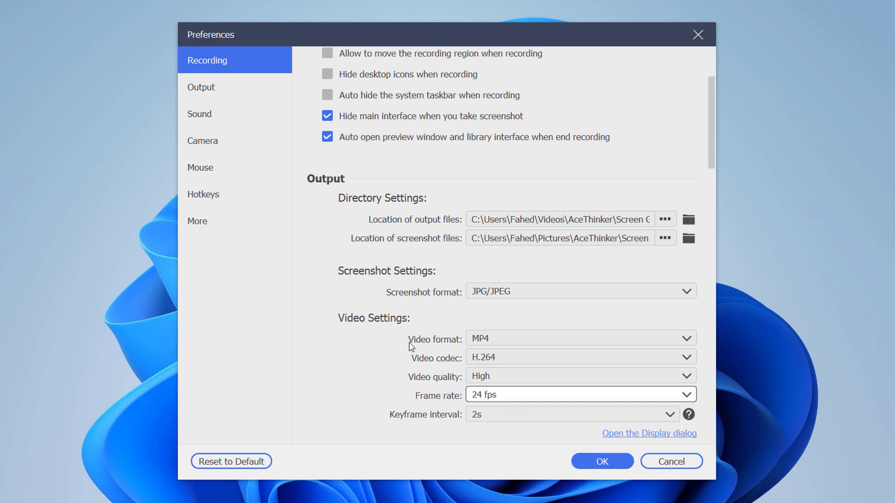
# - Turn on recording of mouse clicks, review the output, sound and hotkey settings, and save the preferences
pyautogui.click(239, 90)
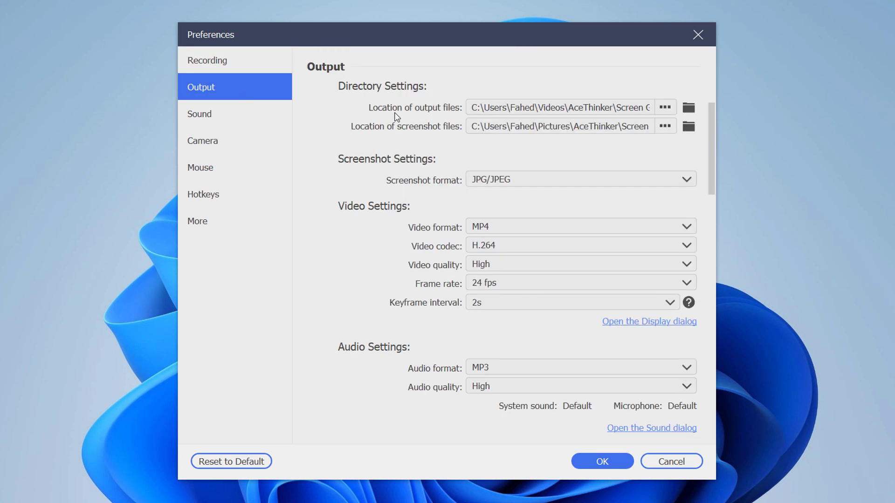
pyautogui.click(243, 119)
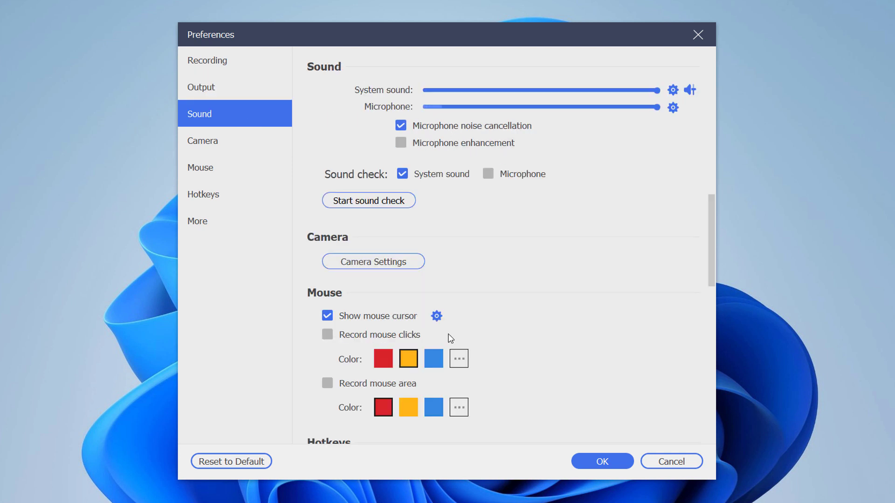
pyautogui.click(365, 337)
pyautogui.click(228, 198)
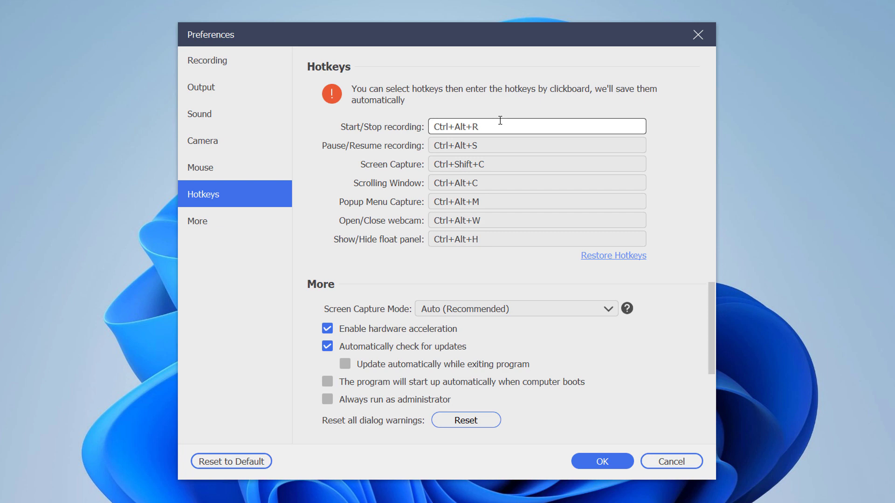
pyautogui.click(583, 460)
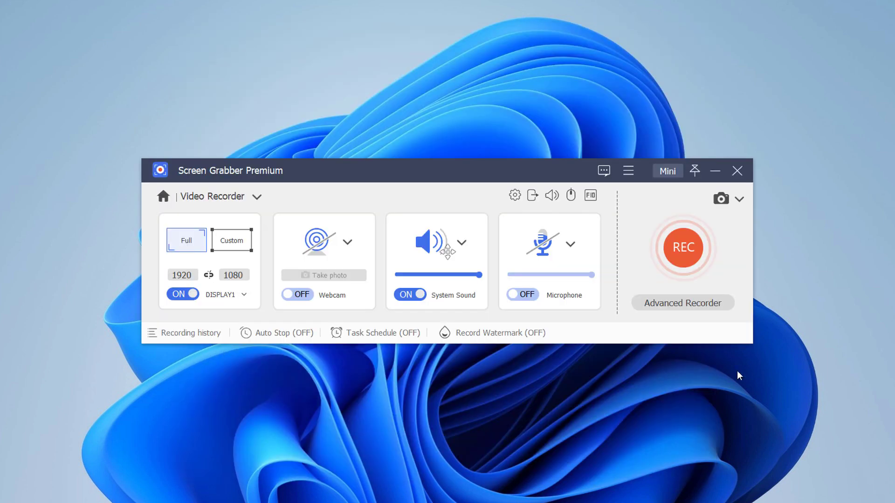
# - Start recording the full screen
pyautogui.click(691, 258)
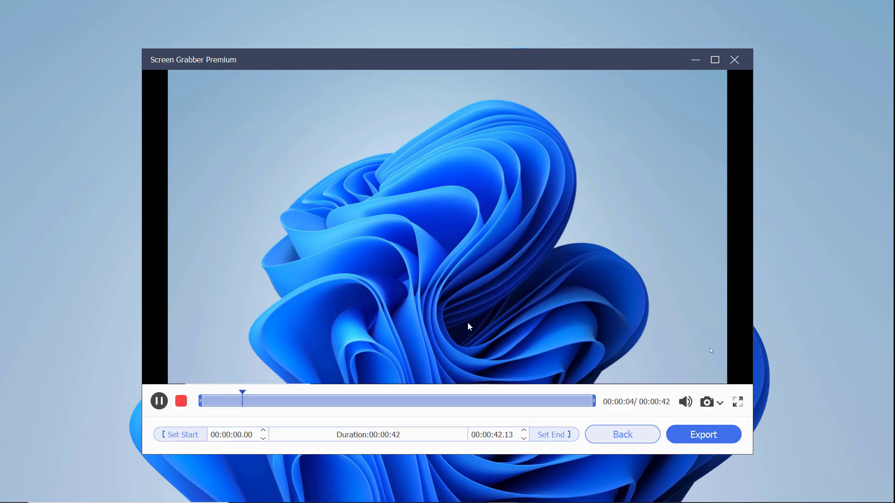
# - Trim the recording to run from 00:00:02.19 to 00:00:41.00 and export it with the default file details
pyautogui.click(159, 403)
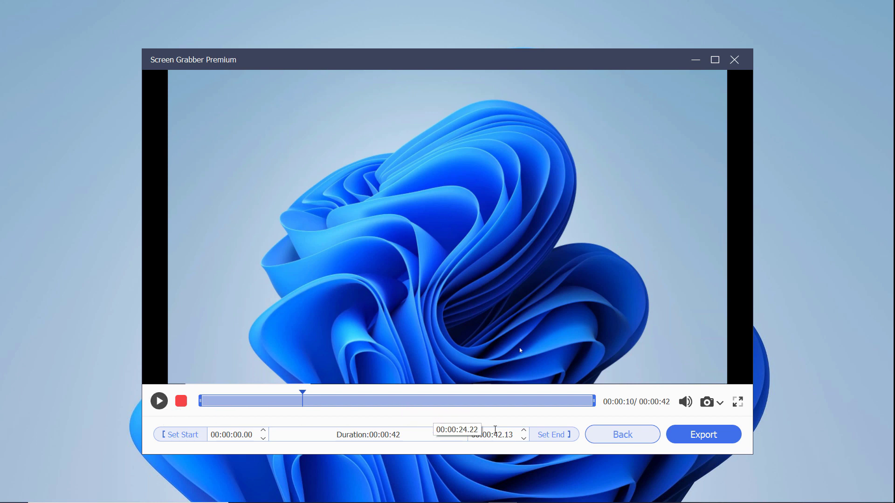
pyautogui.click(551, 440)
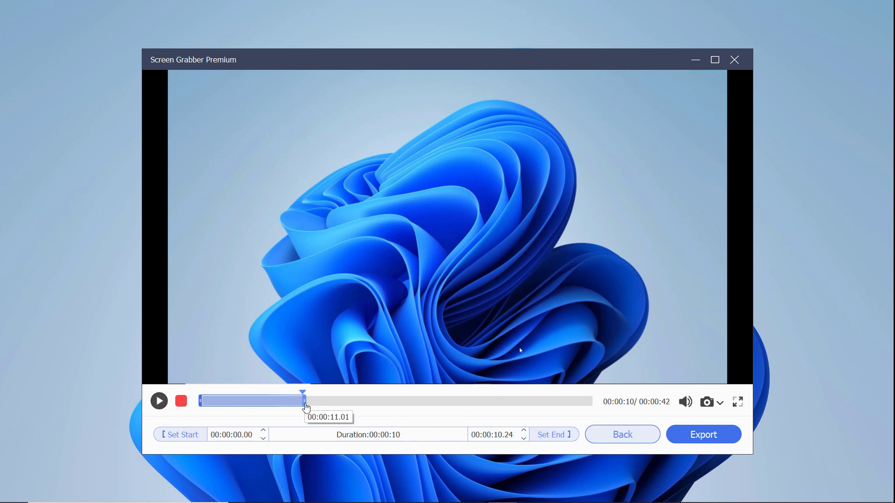
pyautogui.moveTo(308, 404); pyautogui.dragTo(579, 404)
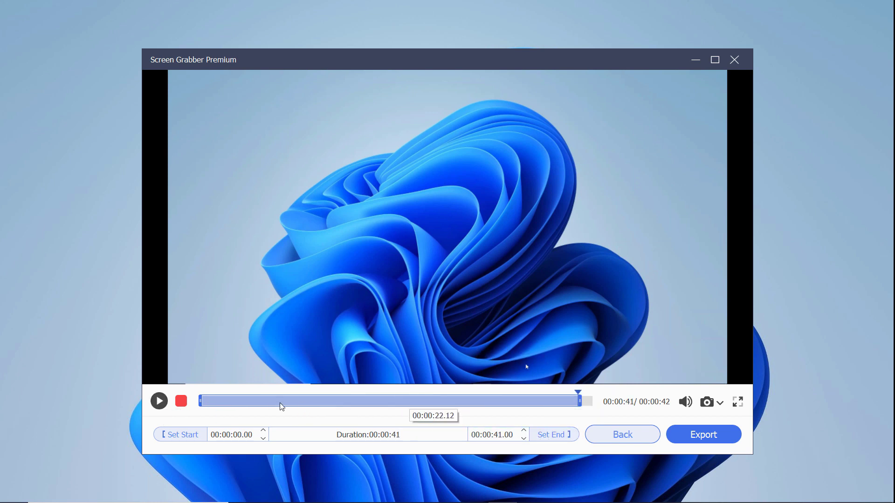
pyautogui.moveTo(203, 405); pyautogui.dragTo(228, 401)
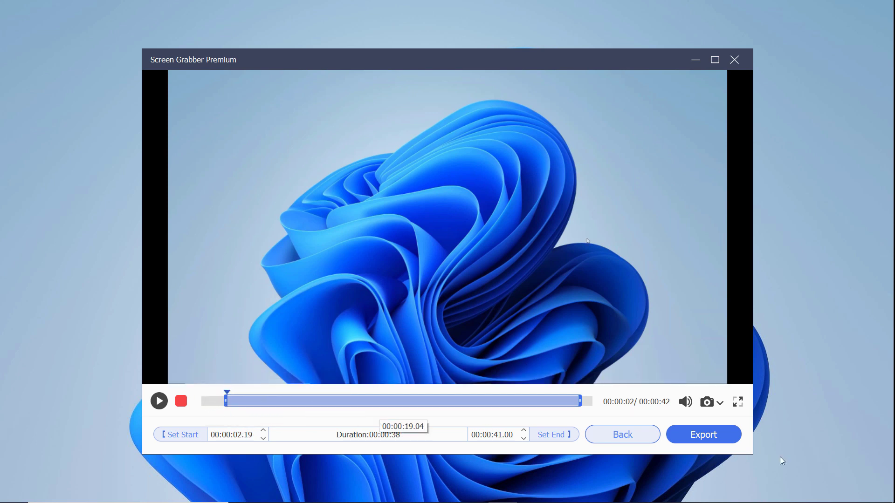
pyautogui.click(723, 441)
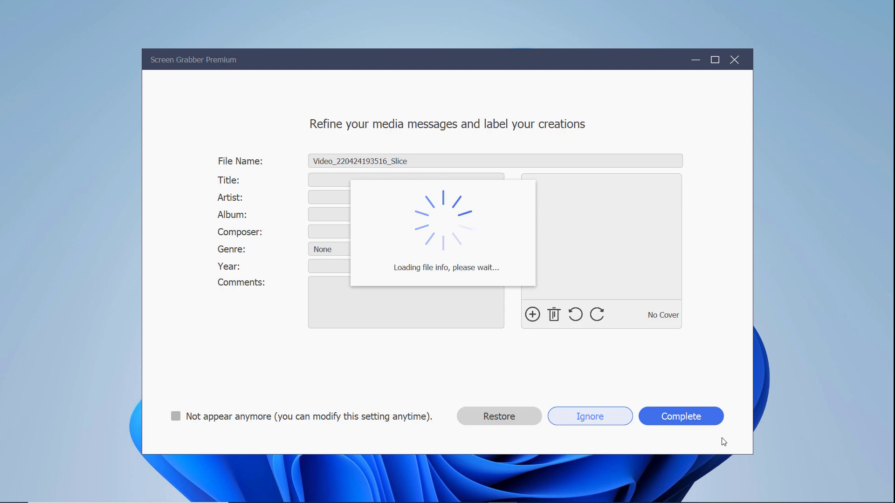
pyautogui.click(697, 414)
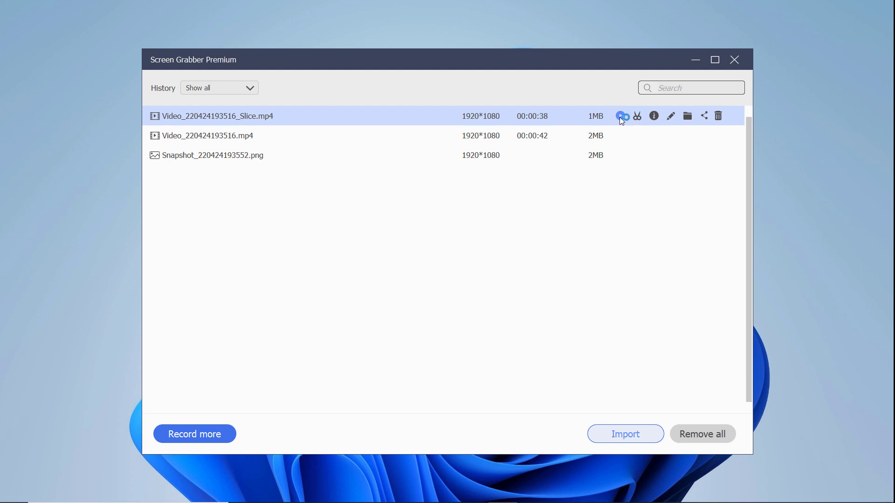
# - Play the exported slice video from the history list and close the player
pyautogui.click(620, 116)
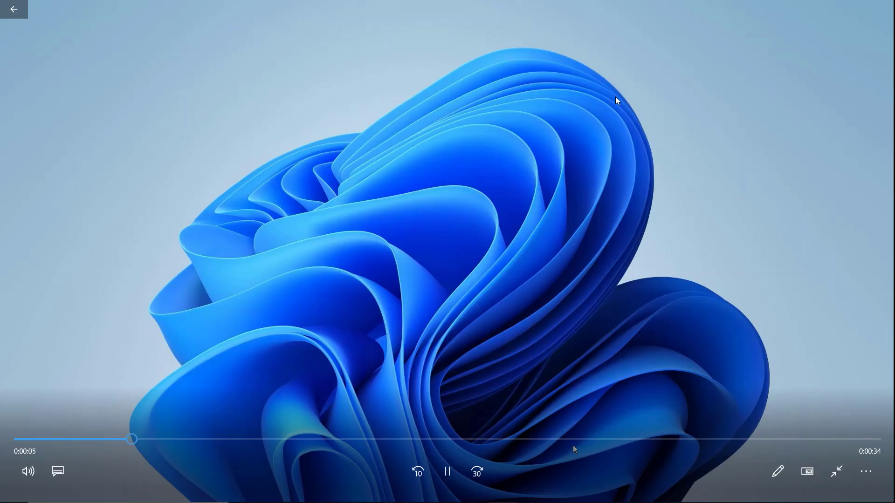
pyautogui.press('Escape')
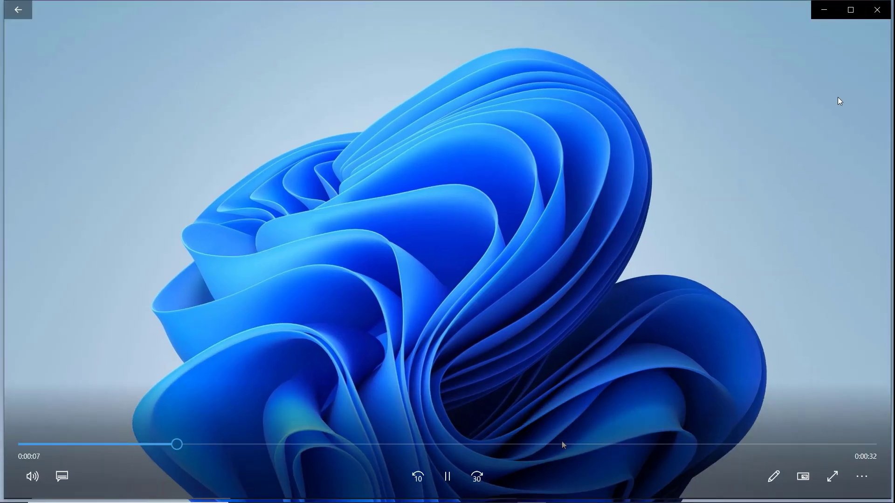
pyautogui.click(877, 9)
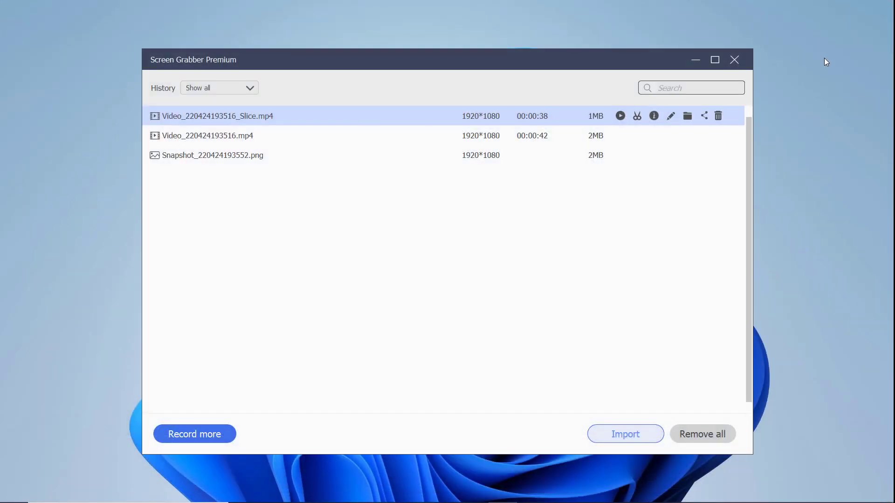